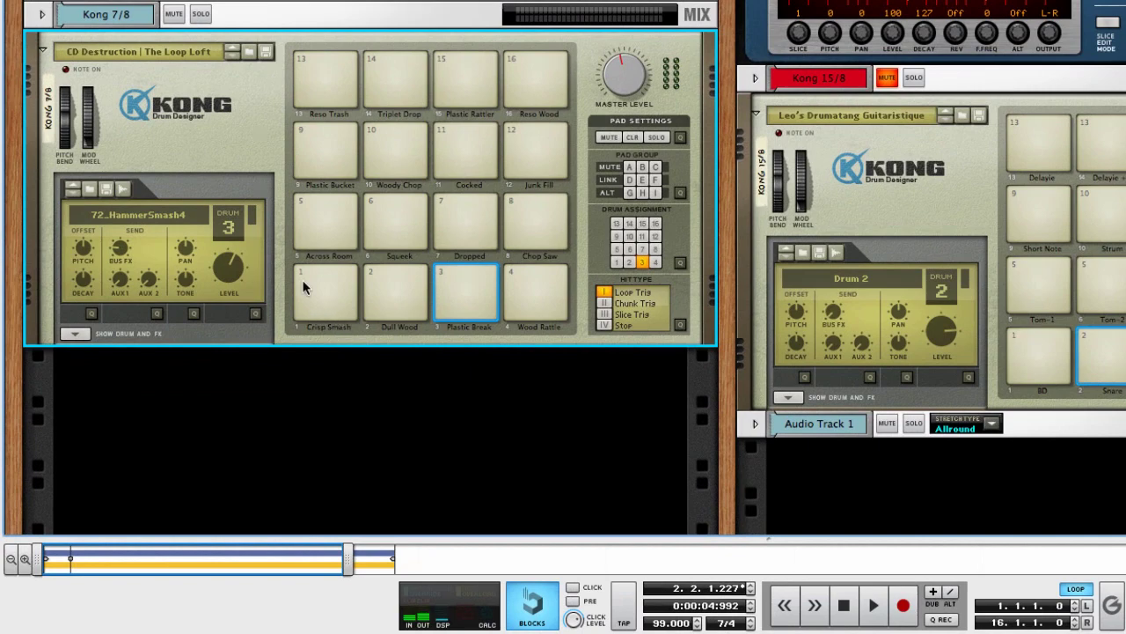
Show the sequencer below the rack with F7.
key(F7)
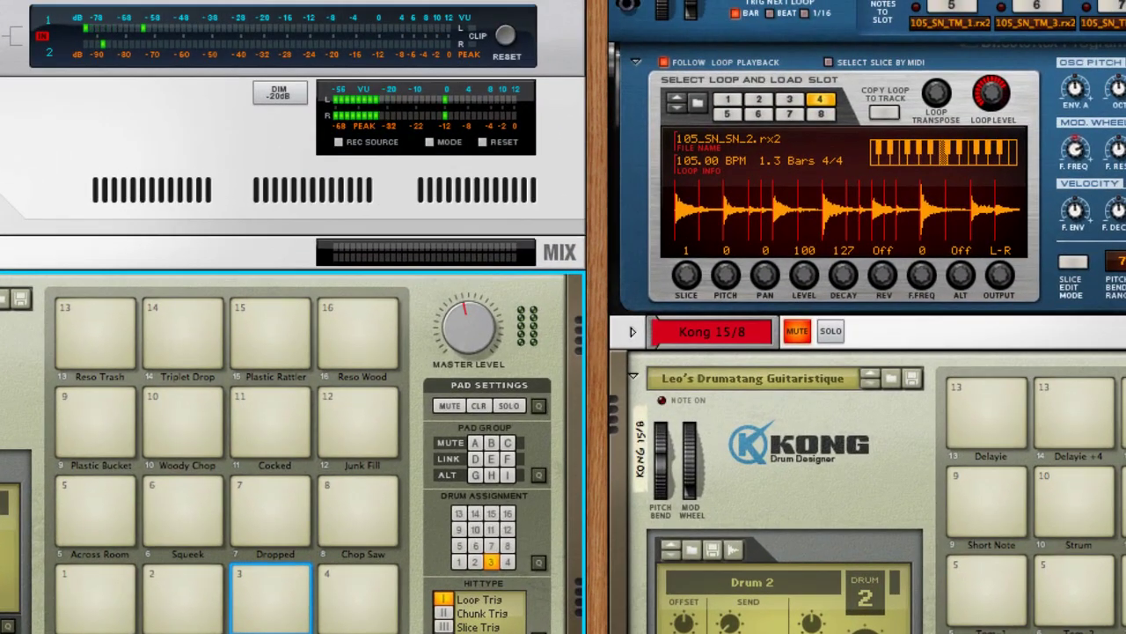
Keep the CD Destruction kit on Kong 7/8 and audition pads 1 through 9.
click(16, 299)
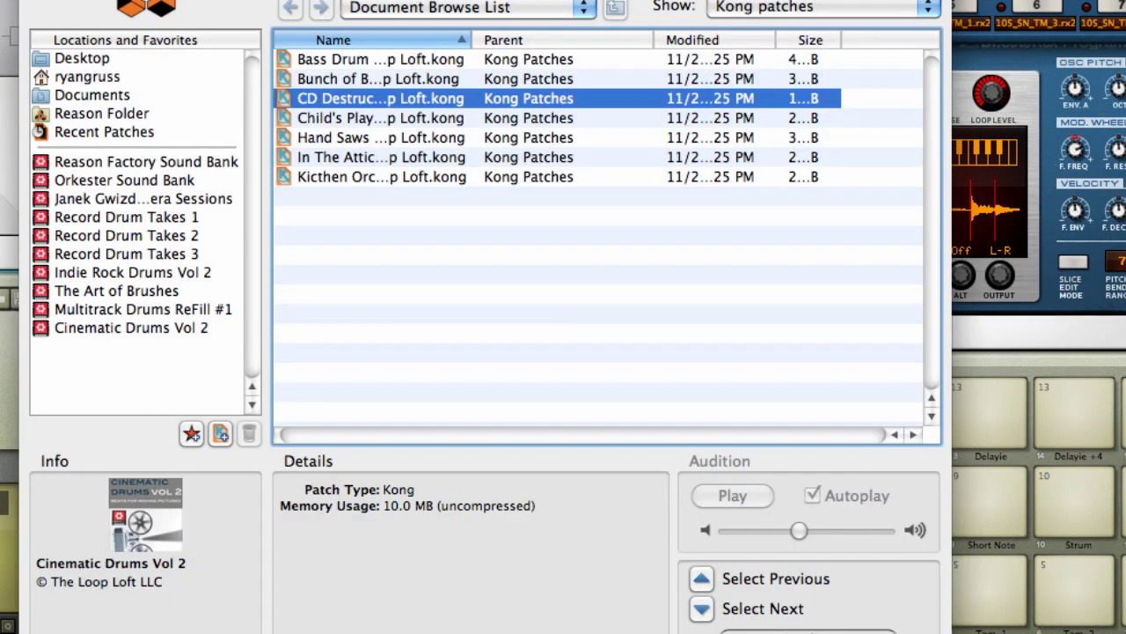
key(Return)
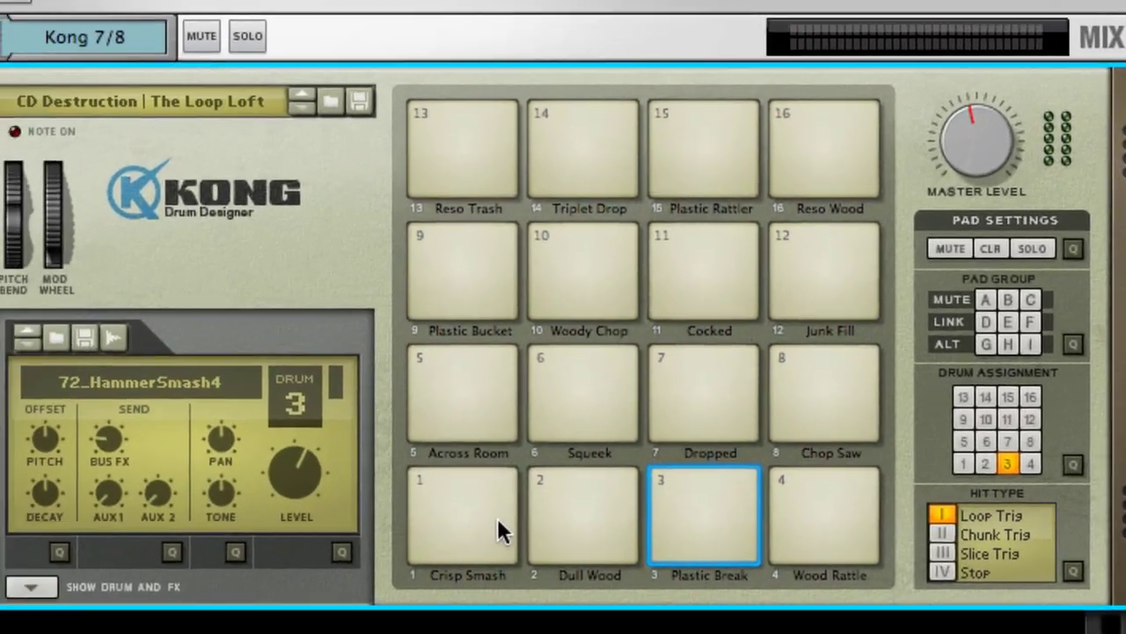
click(497, 528)
click(552, 527)
click(666, 520)
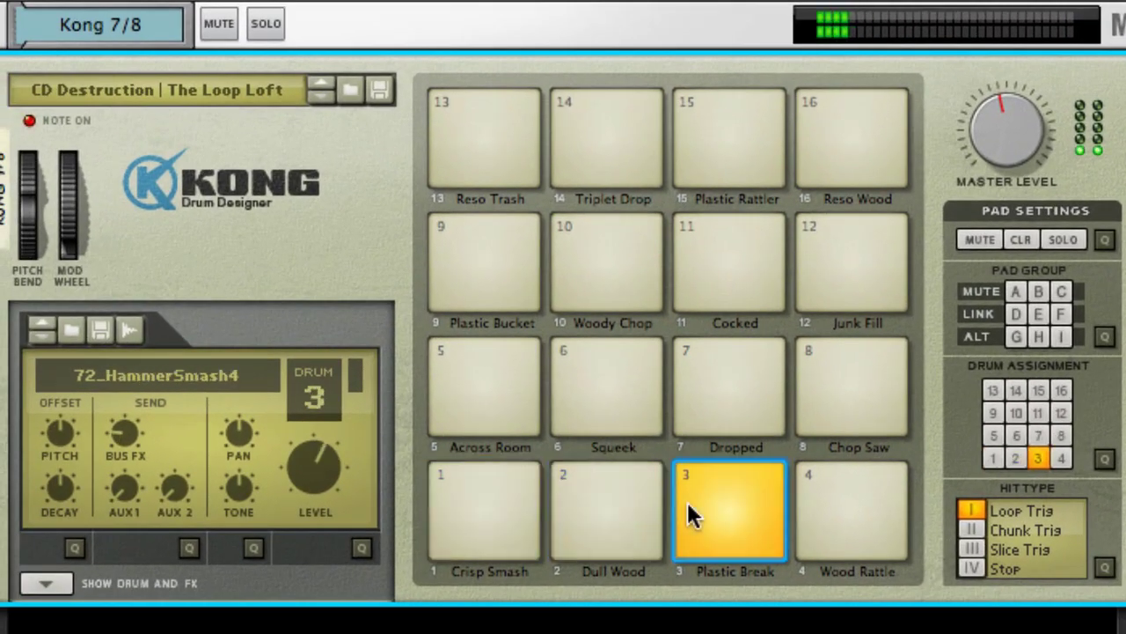
click(821, 515)
click(836, 396)
click(764, 403)
click(597, 397)
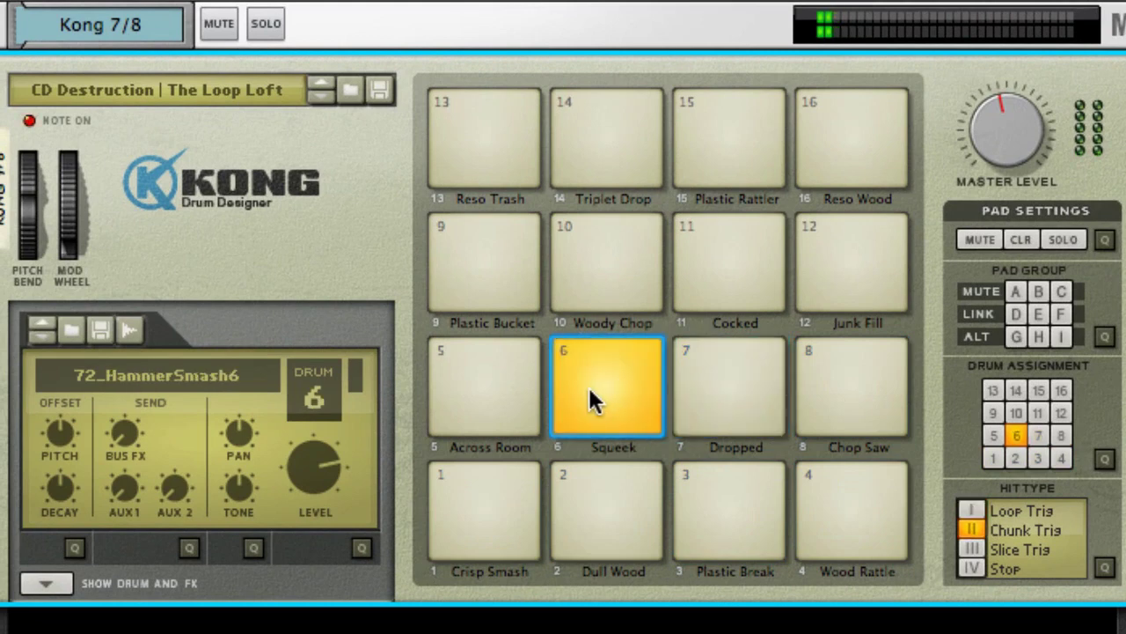
click(521, 406)
click(511, 233)
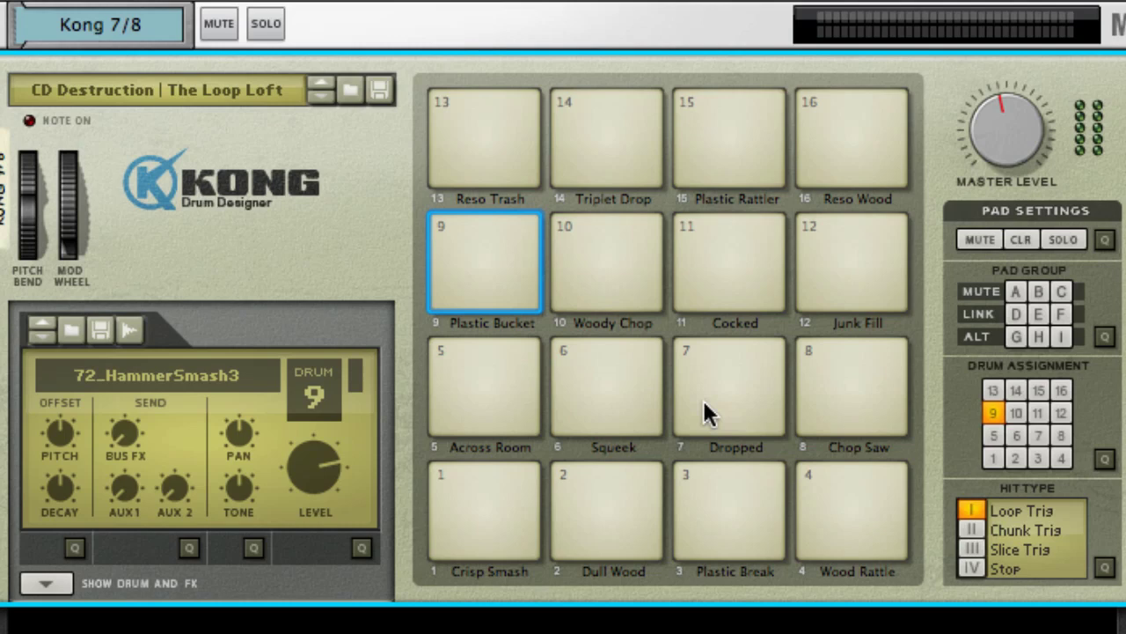
Audition Dull Wood, Plastic Break, Chop Saw, Dropped, Squeek and Crisp Smash again.
click(623, 532)
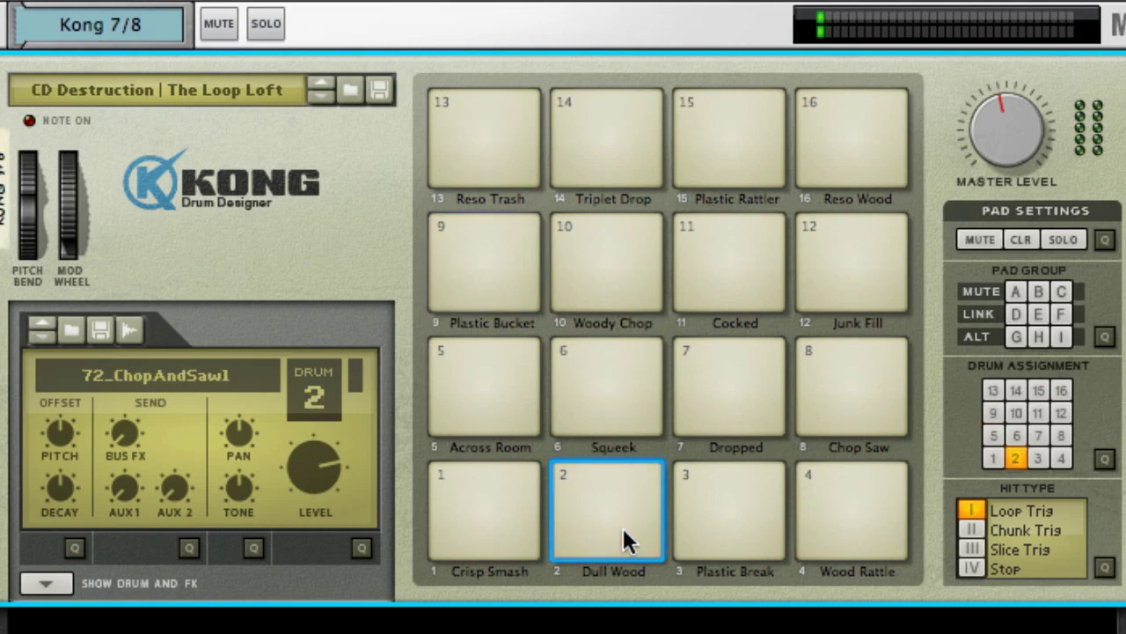
click(704, 532)
click(848, 510)
click(867, 409)
click(748, 400)
click(643, 396)
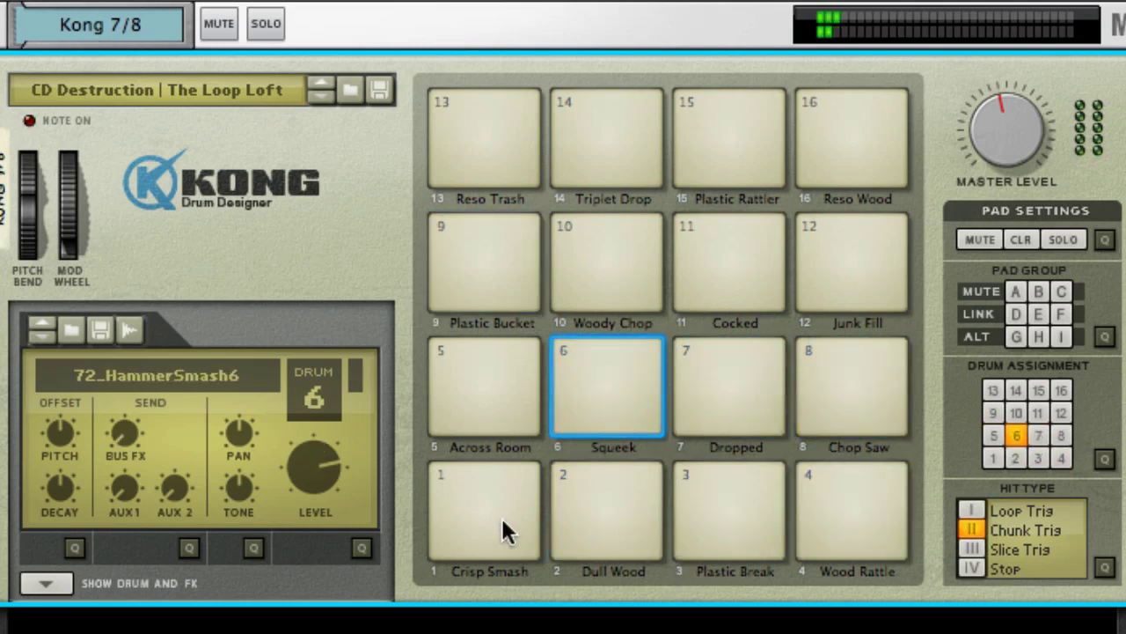
click(502, 528)
click(596, 523)
click(757, 528)
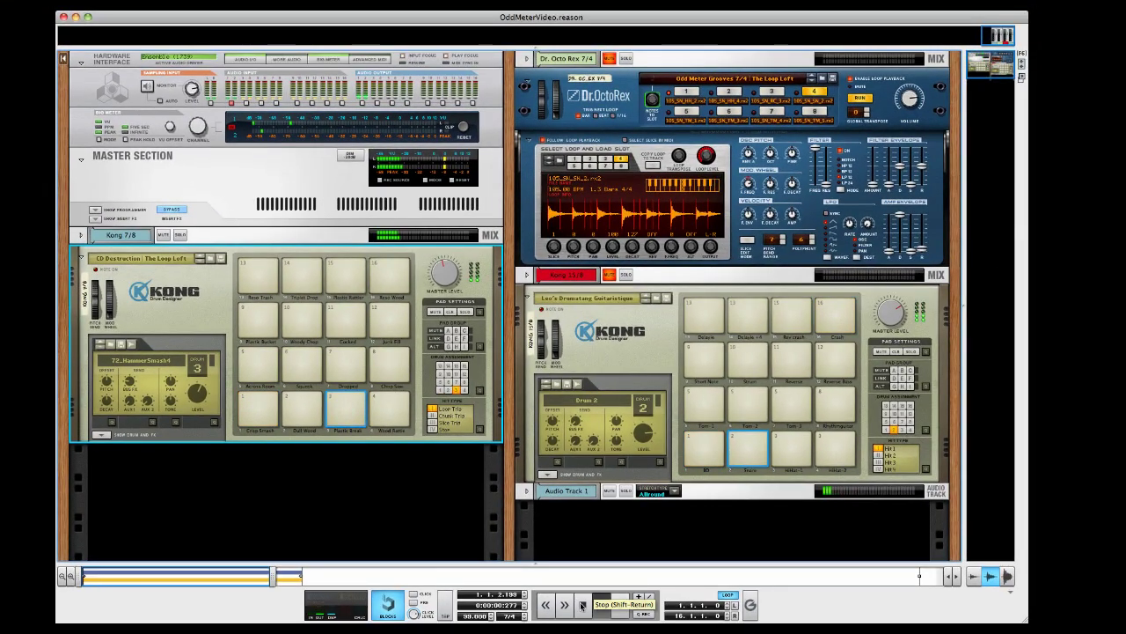
Play the Kong loops and stop the transport at bar 5.
click(602, 605)
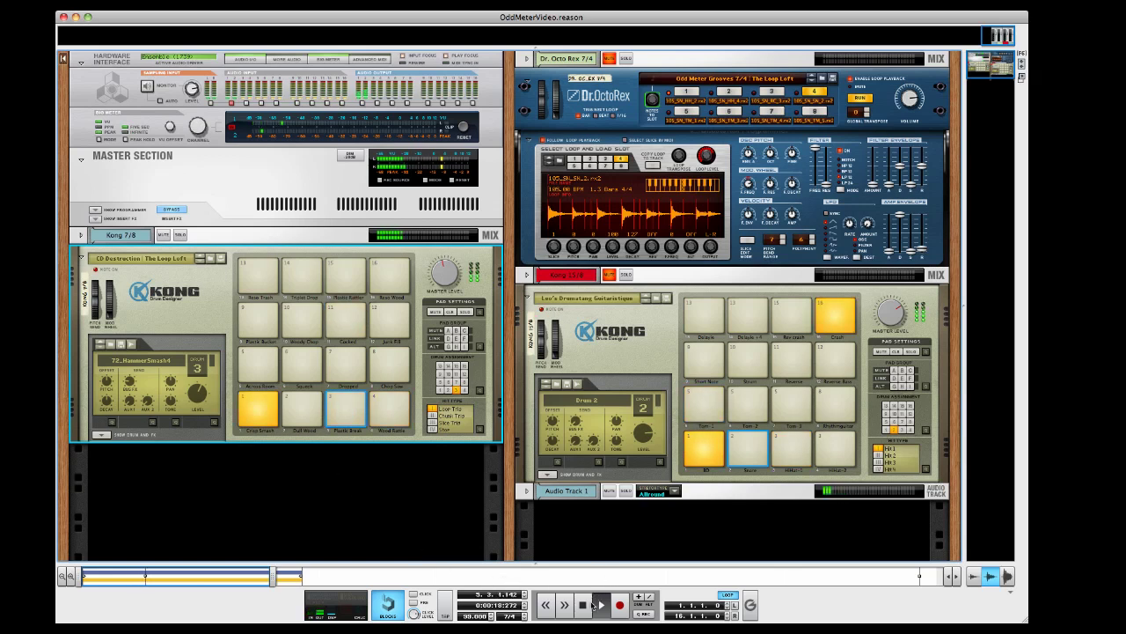
click(584, 606)
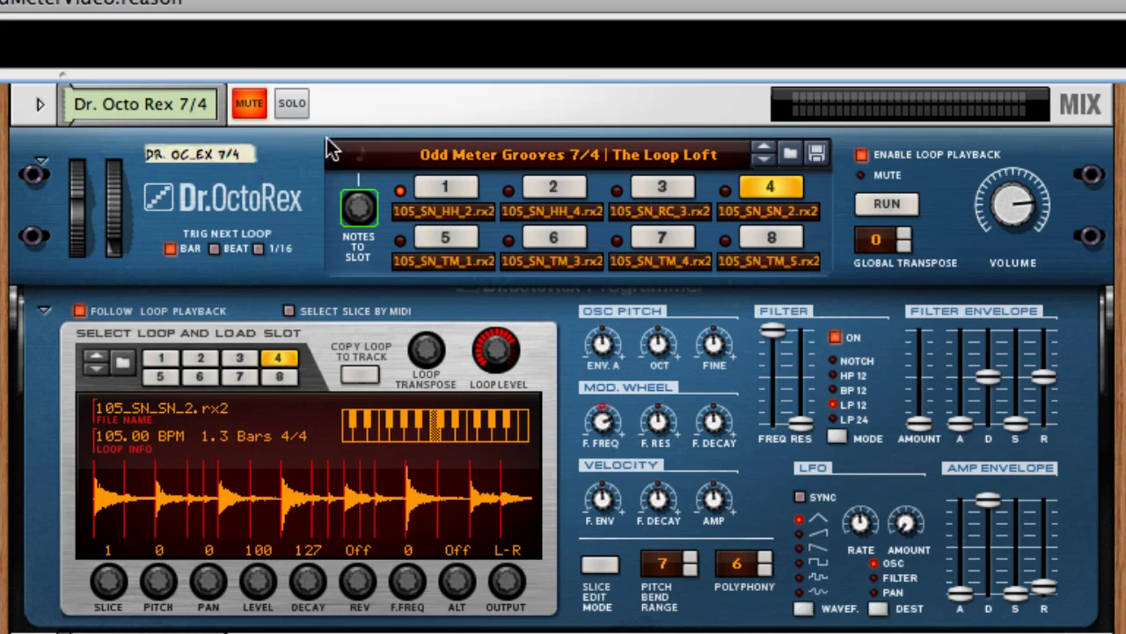
Unmute the Dr. Octo Rex 7/4 track and run its slot 4 loop.
click(250, 103)
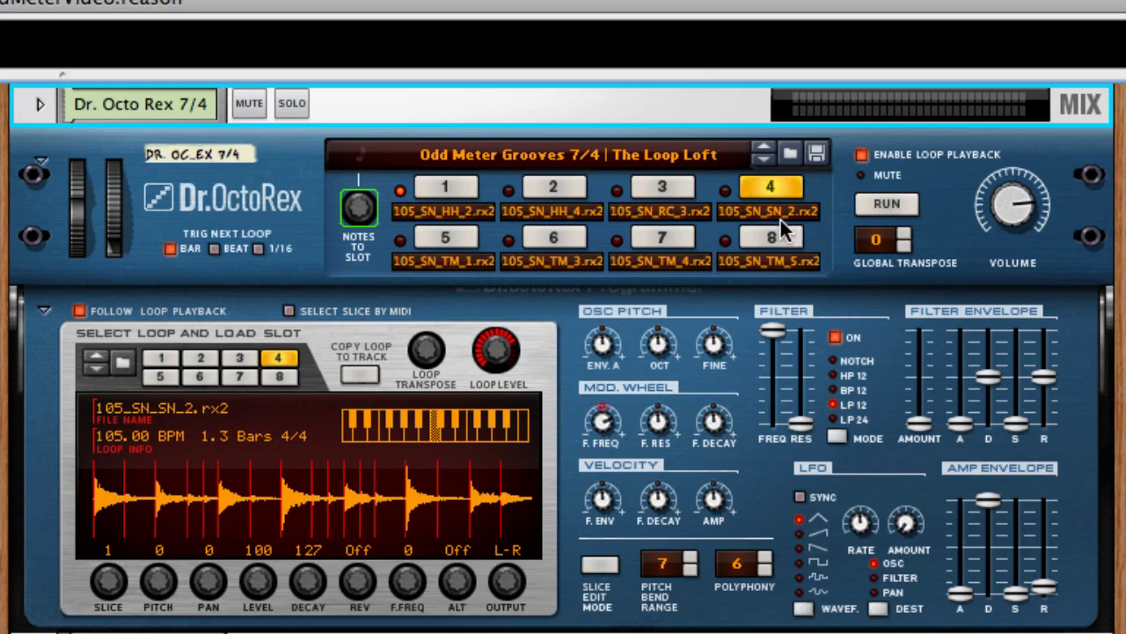
click(887, 205)
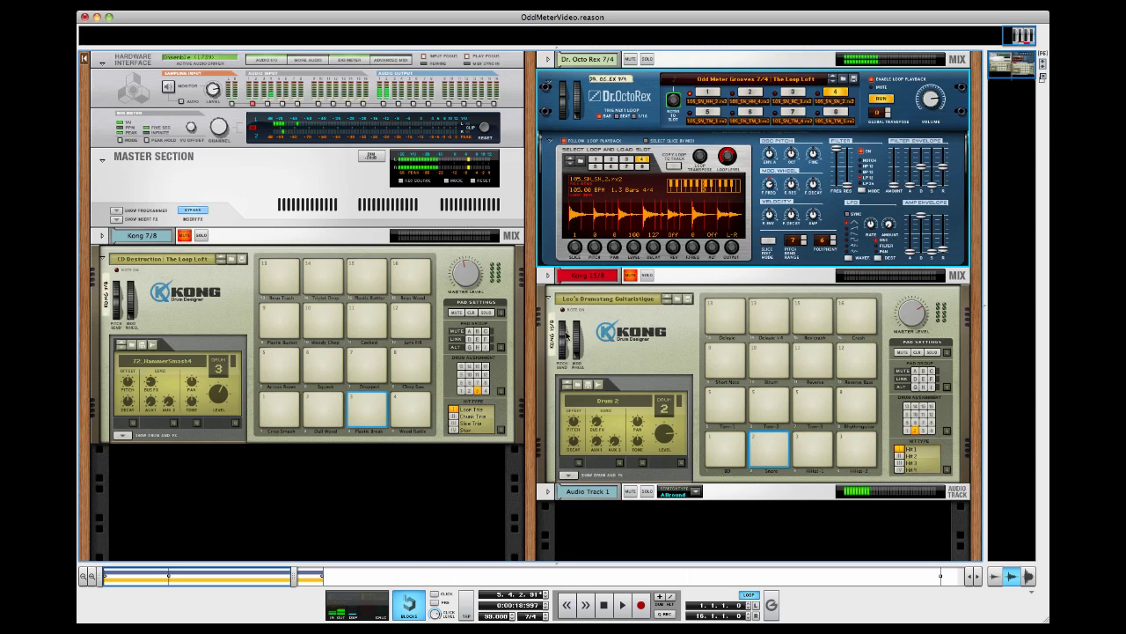
Rewind to bar 1, unmute Kong 7/8, and play with Octo Rex until bar 10.
double_click(609, 604)
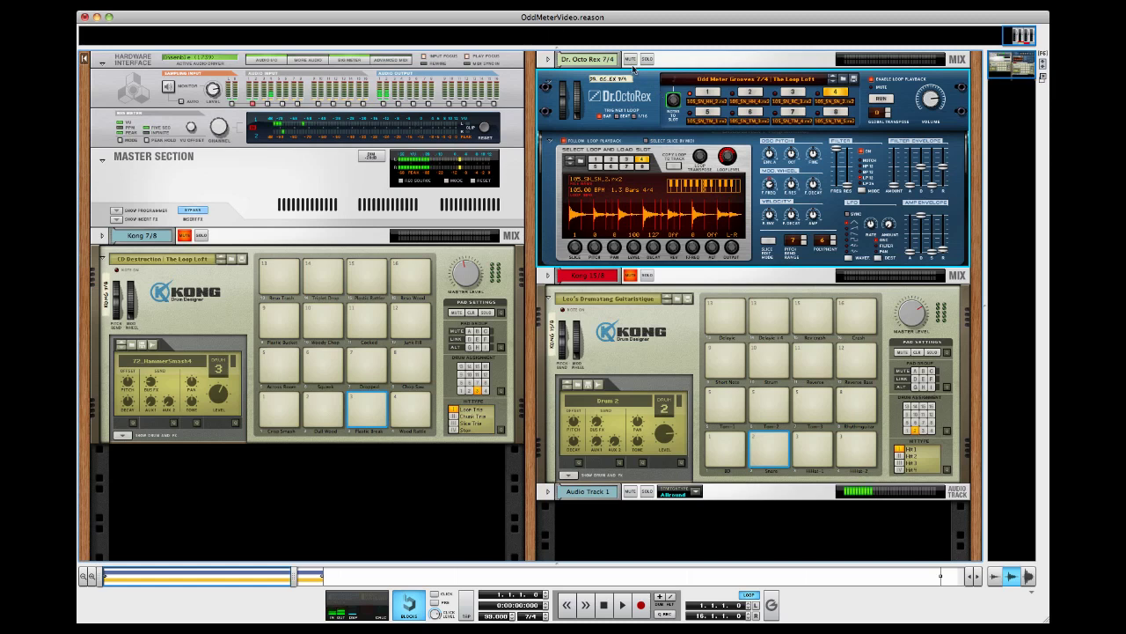
click(186, 240)
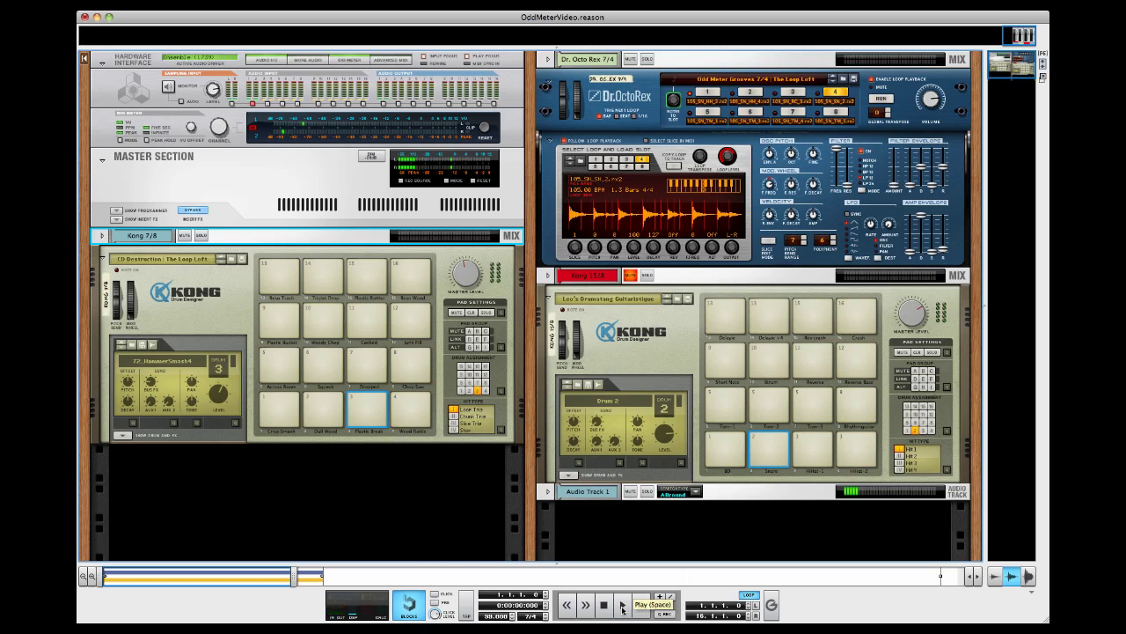
click(622, 606)
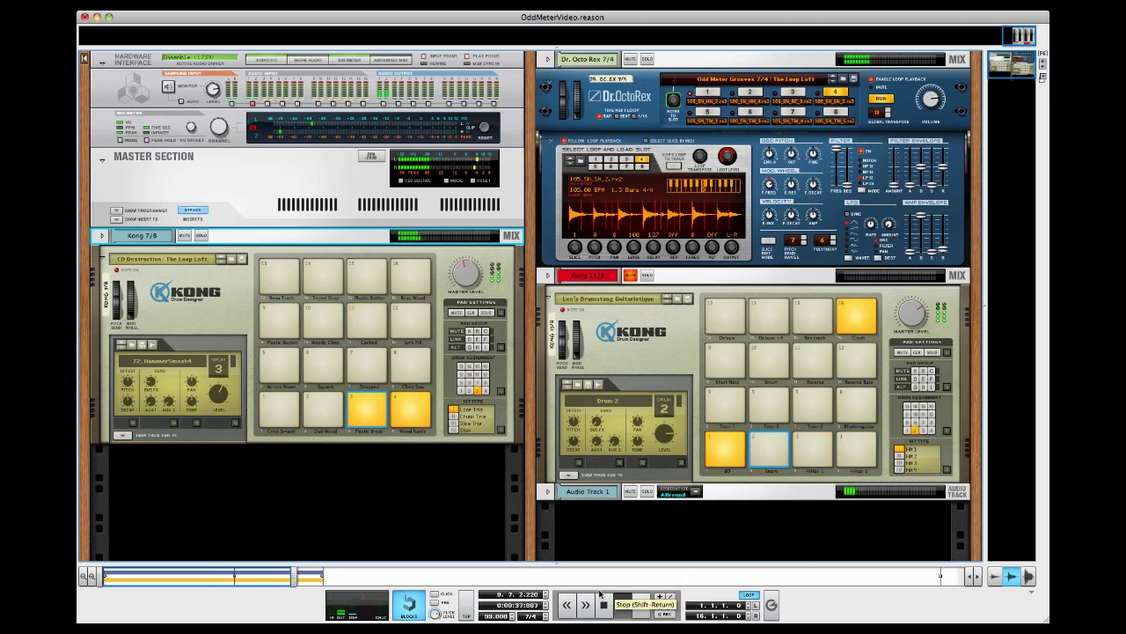
click(603, 605)
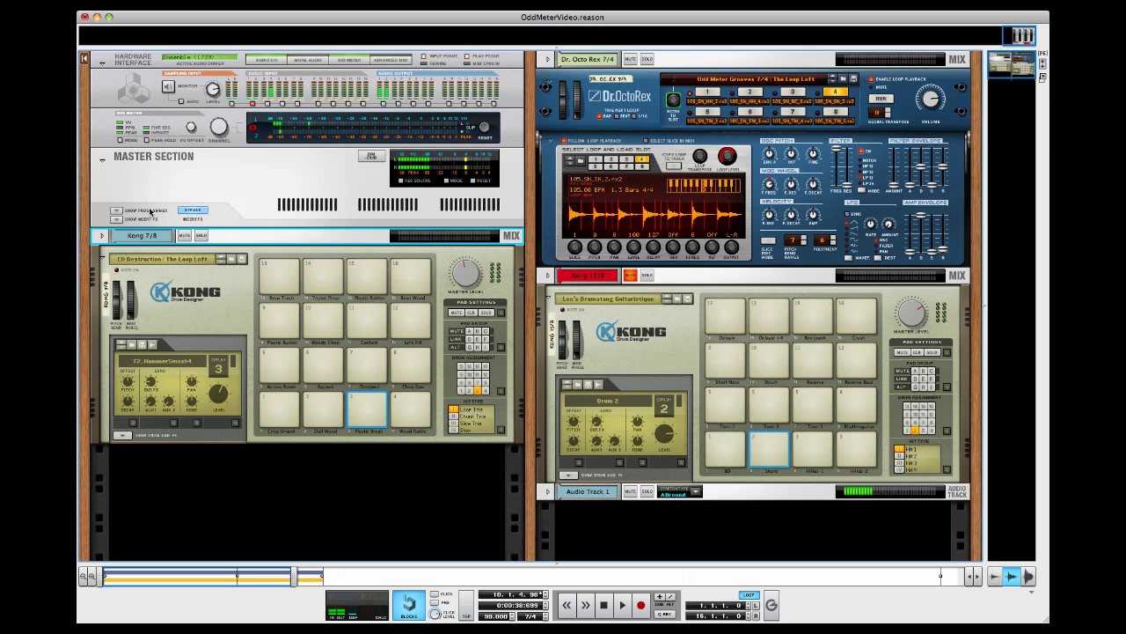
Mute Kong 7/8 and Dr. Octo Rex 7/4, and unmute Kong 15/8.
click(182, 235)
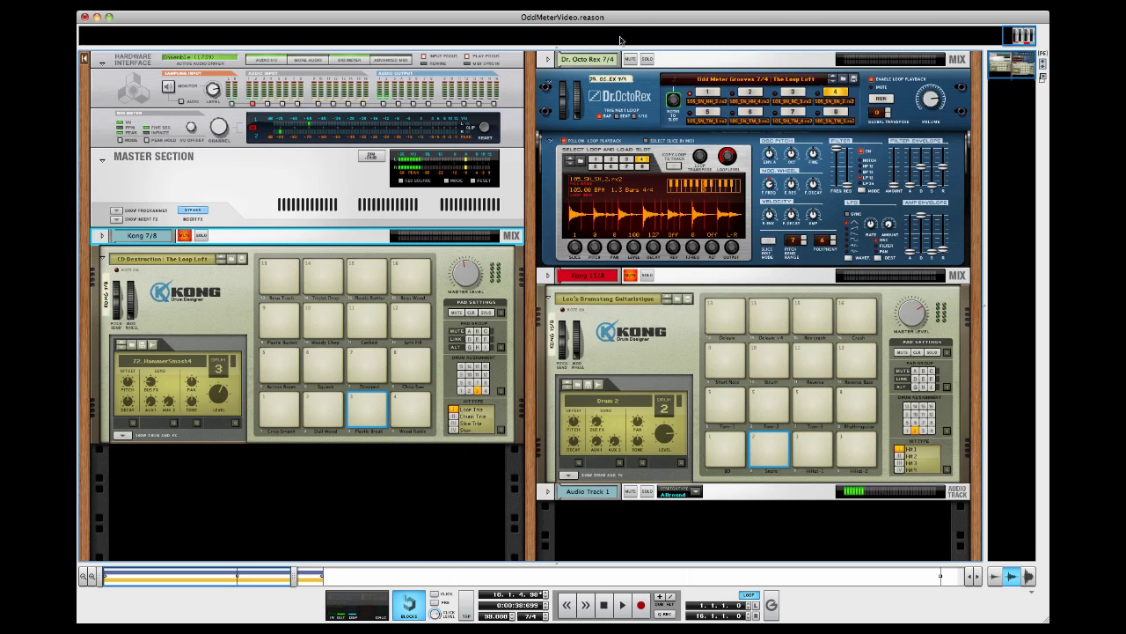
click(630, 59)
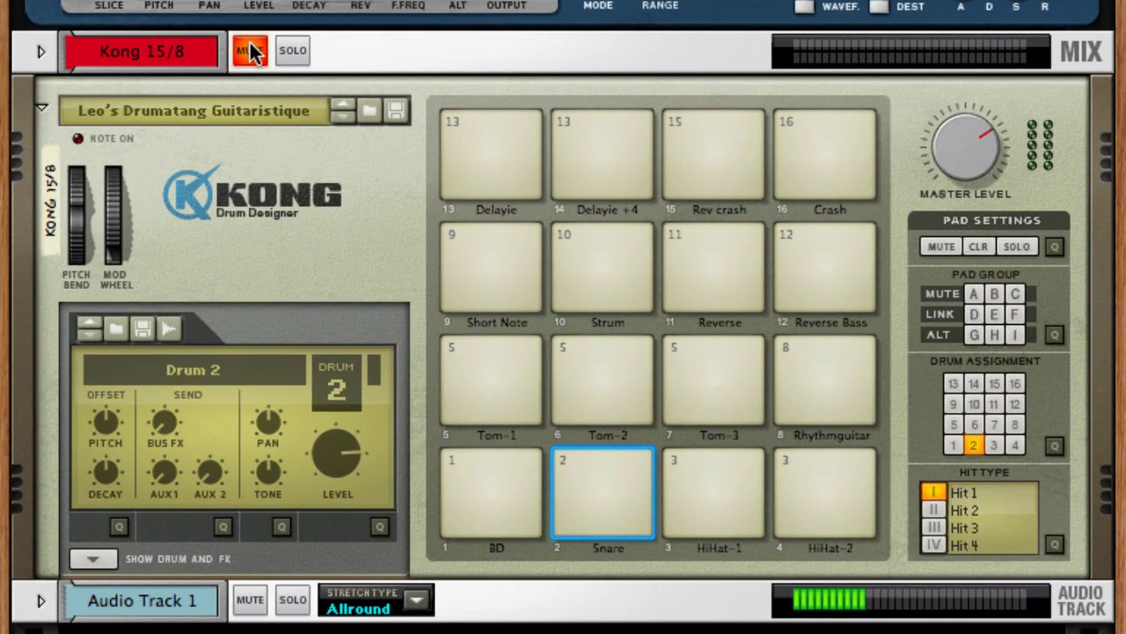
click(629, 273)
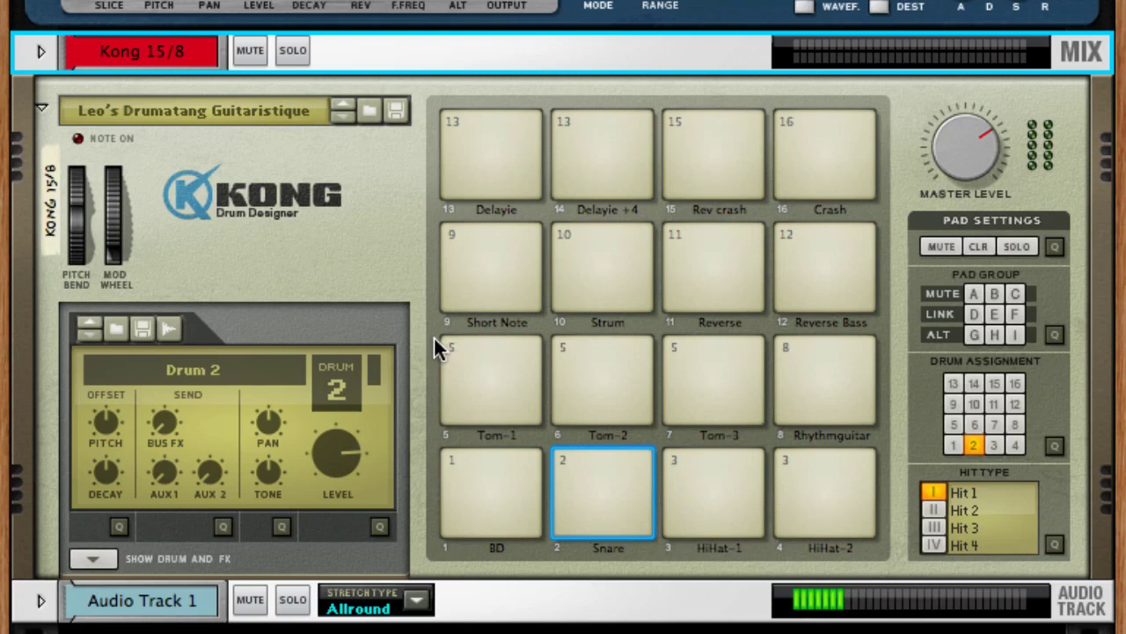
Audition Kong 15/8's BD, Snare, HiHats, Rhythmguitar, Toms, Short Note and Strum pads.
click(506, 506)
click(616, 498)
click(673, 491)
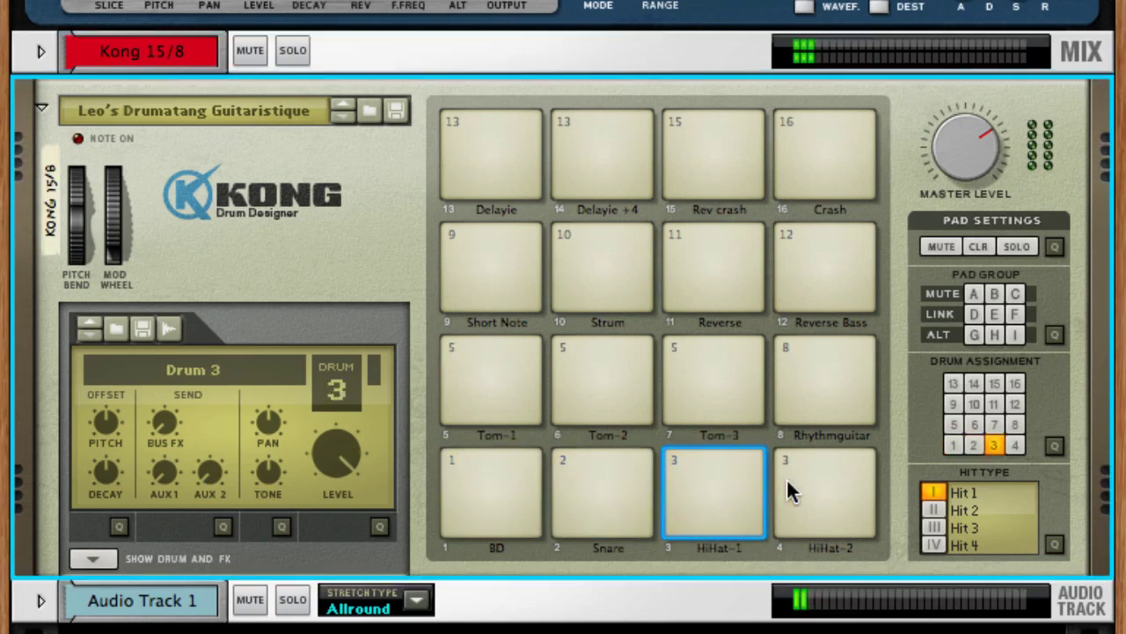
click(786, 484)
click(804, 413)
click(753, 374)
click(625, 372)
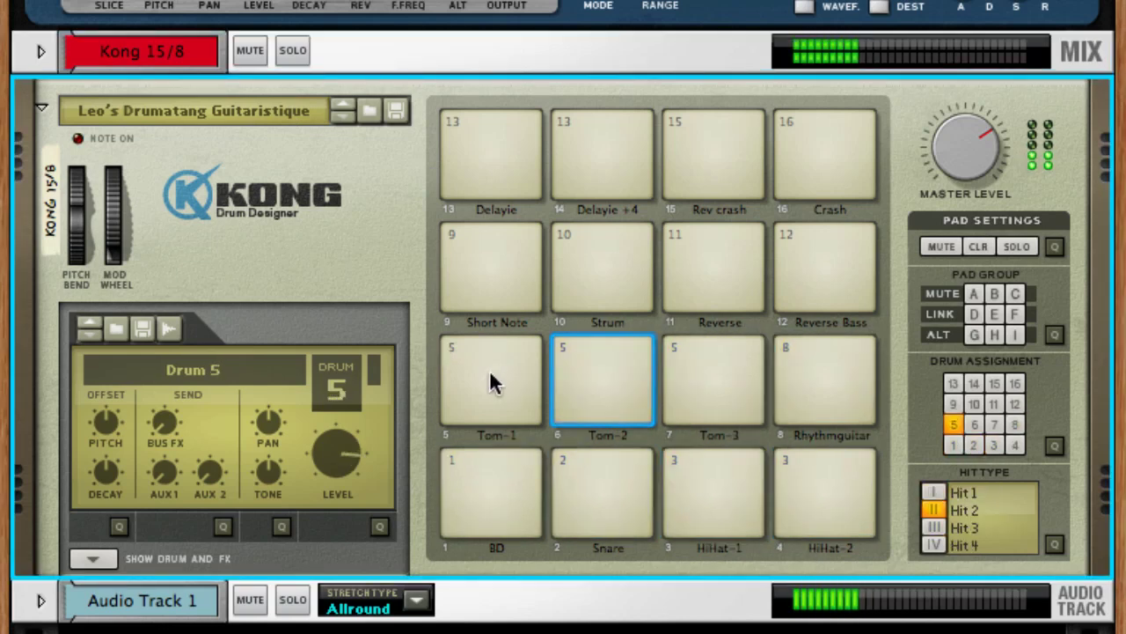
click(490, 381)
click(498, 280)
click(611, 251)
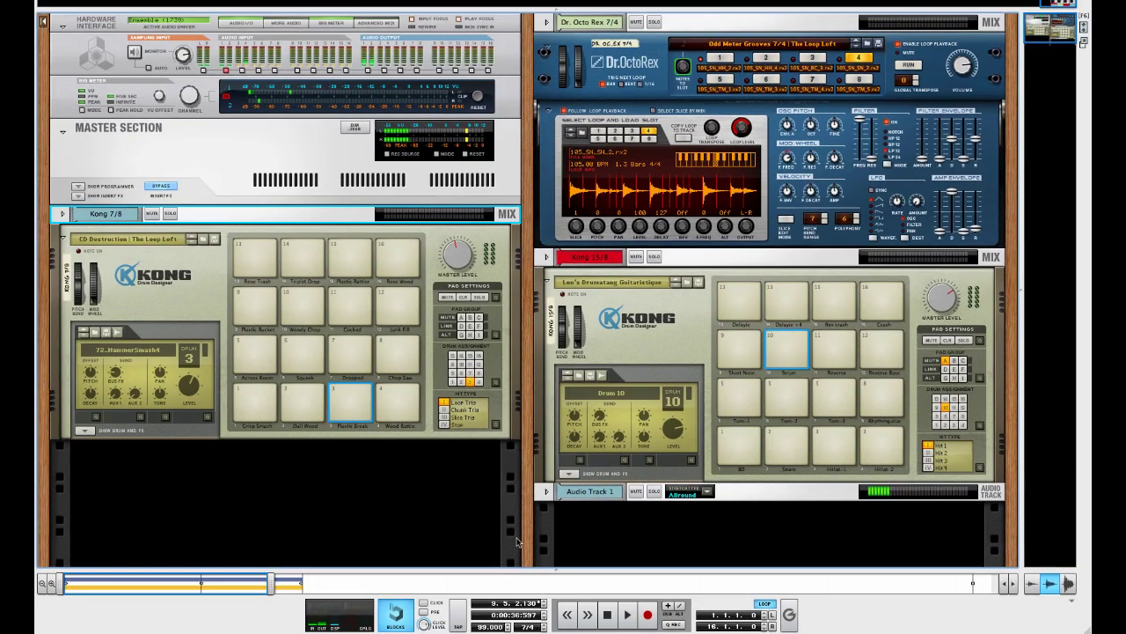
Rewind to bar 1 and switch to the combined mixer, rack and sequencer view.
double_click(613, 616)
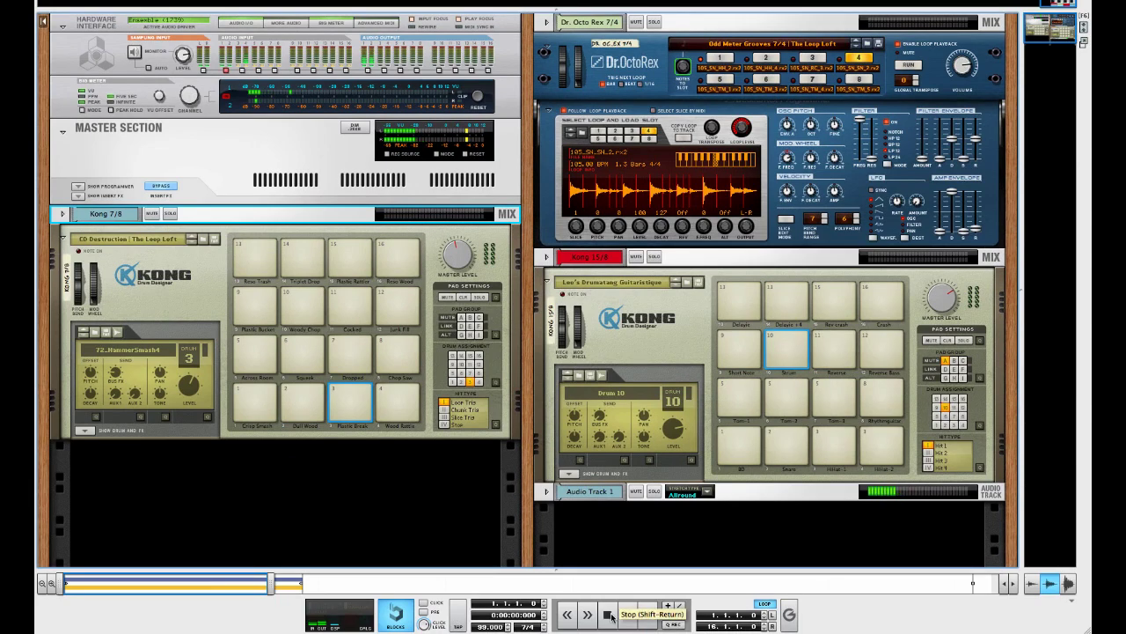
key(F5)
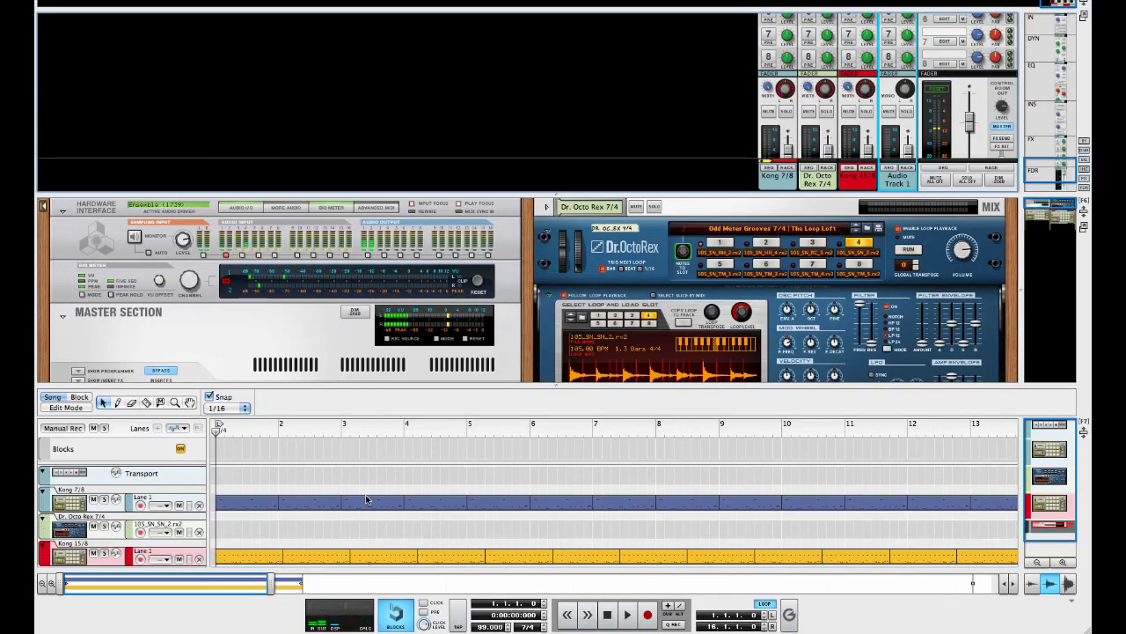
scroll(365, 498, down, 1)
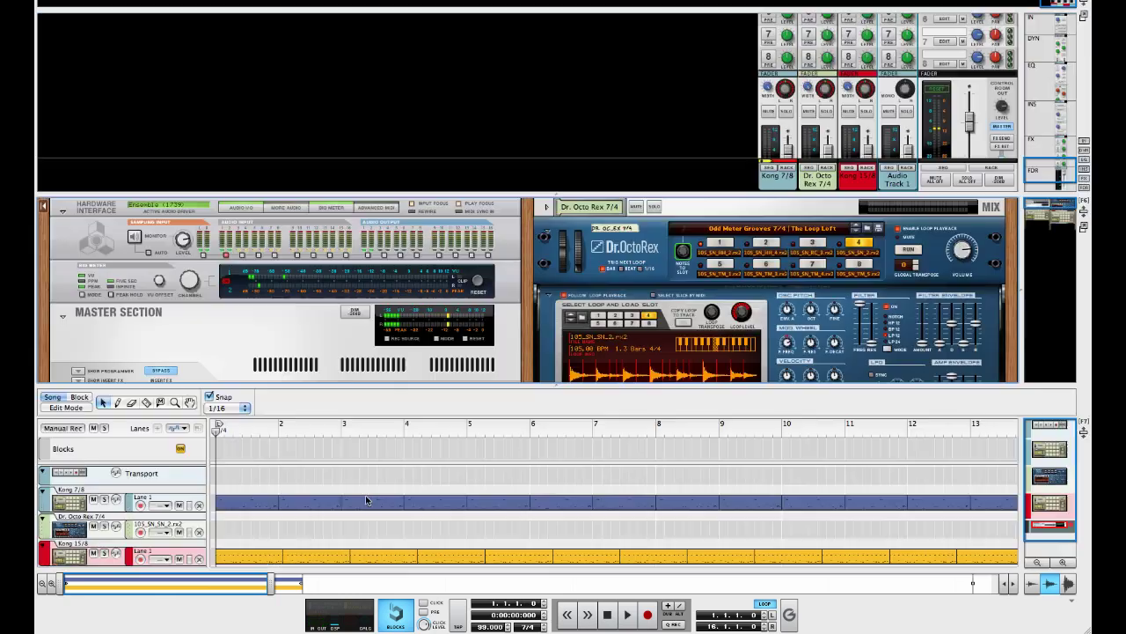
scroll(444, 489, down, 1)
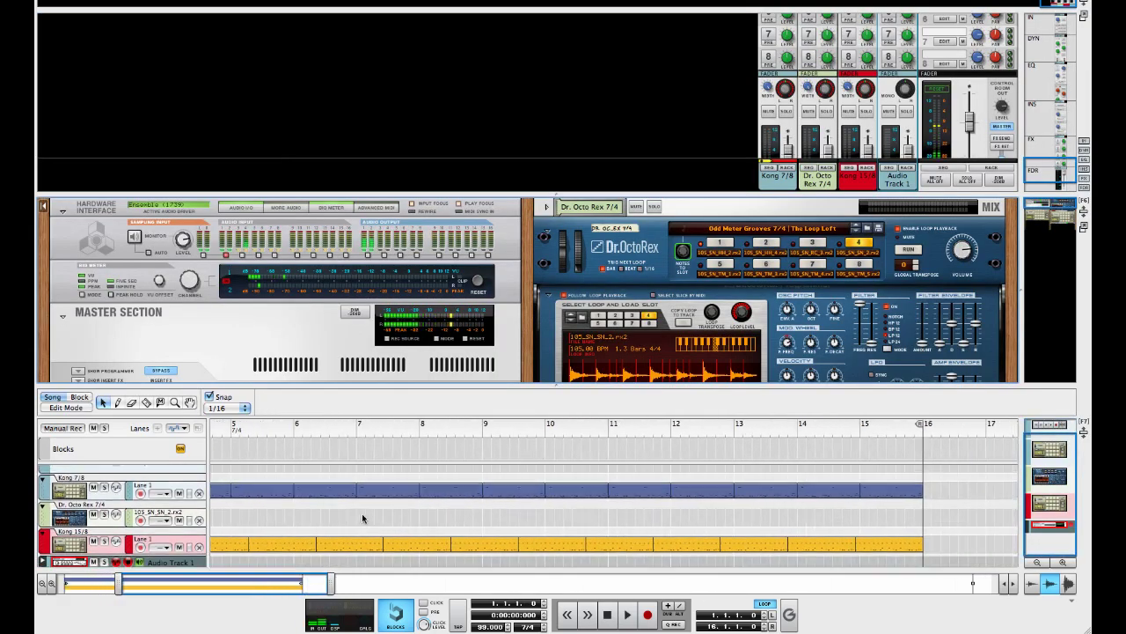
scroll(361, 517, up, 1)
scroll(362, 516, down, 1)
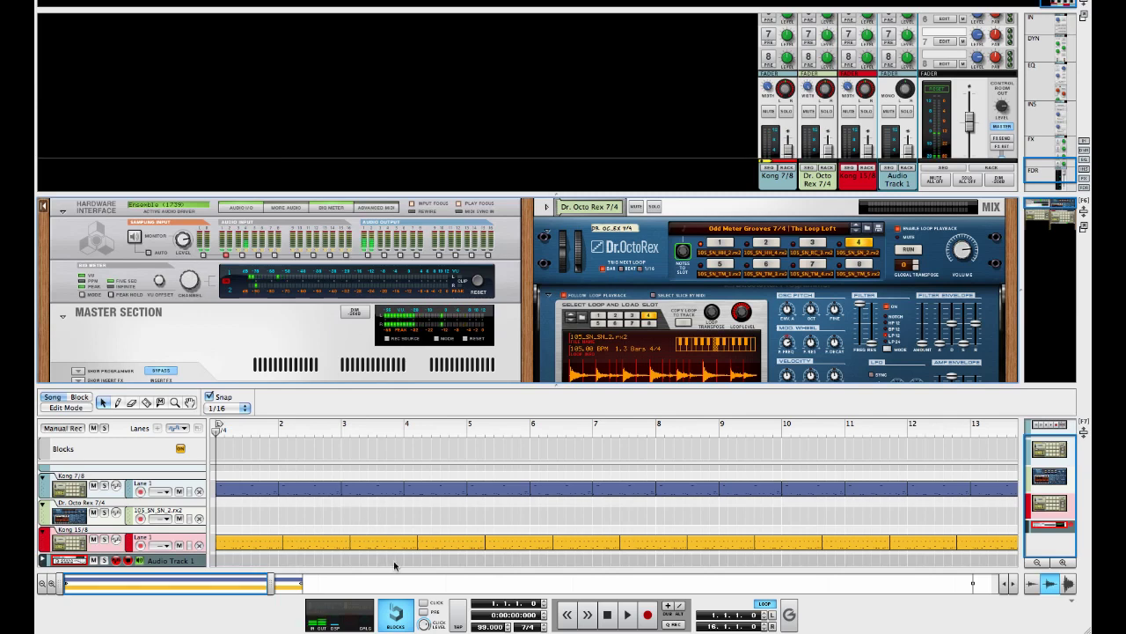
scroll(661, 517, right, 3)
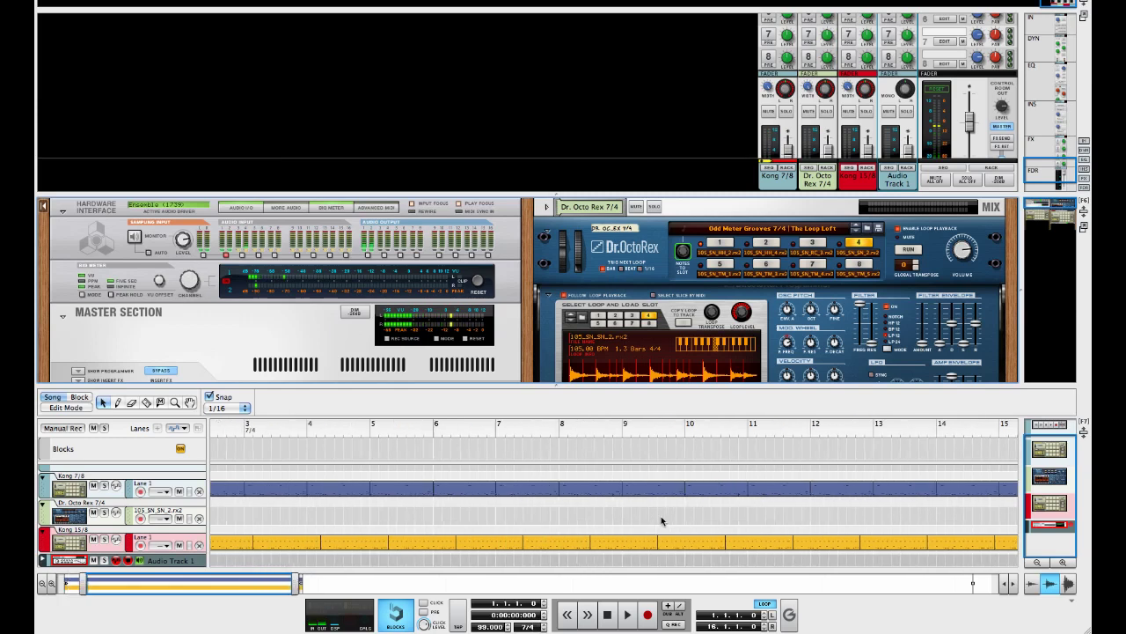
scroll(660, 517, up, 1)
scroll(661, 516, left, 3)
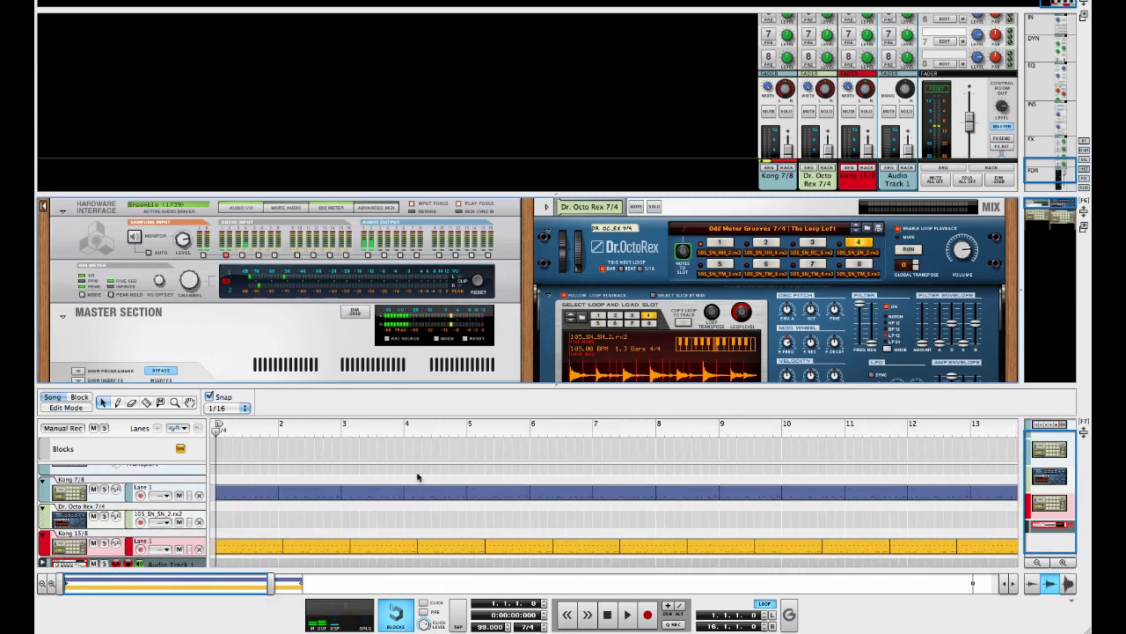
scroll(253, 459, right, 15)
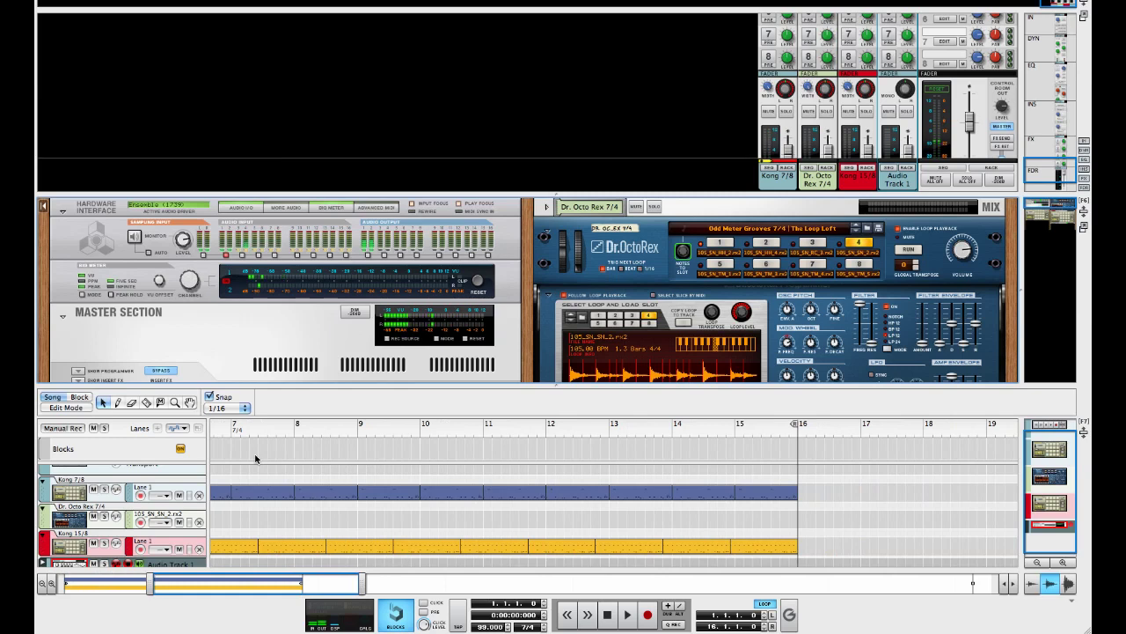
scroll(372, 475, left, 5)
scroll(371, 475, down, 1)
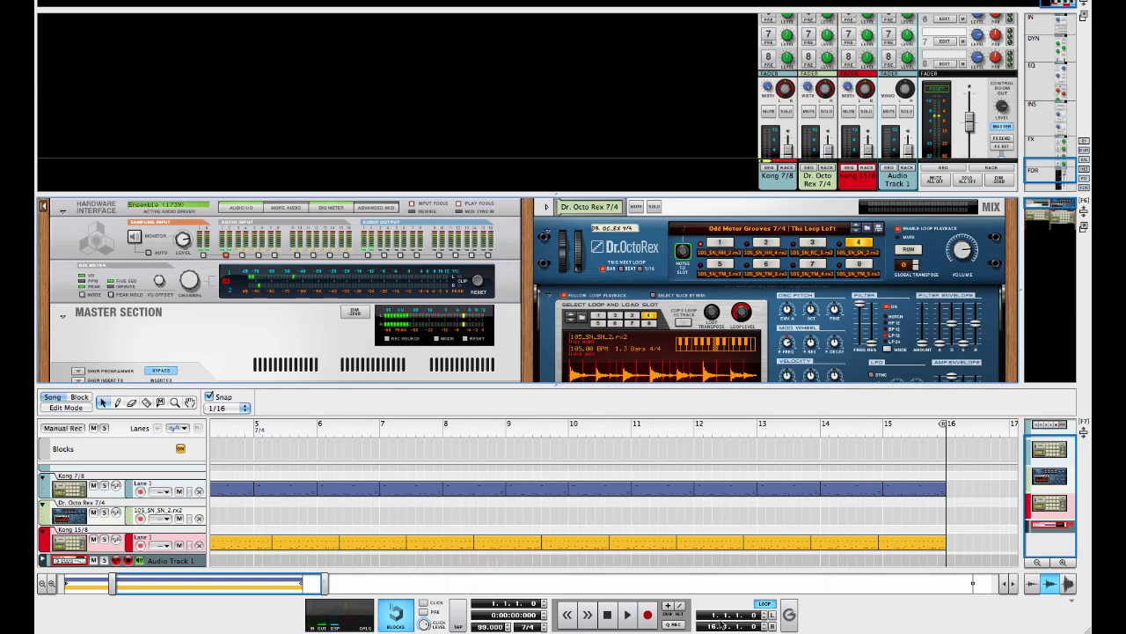
Start song playback from the rack-only view, then restore the mixer and sequencer view.
key(F6)
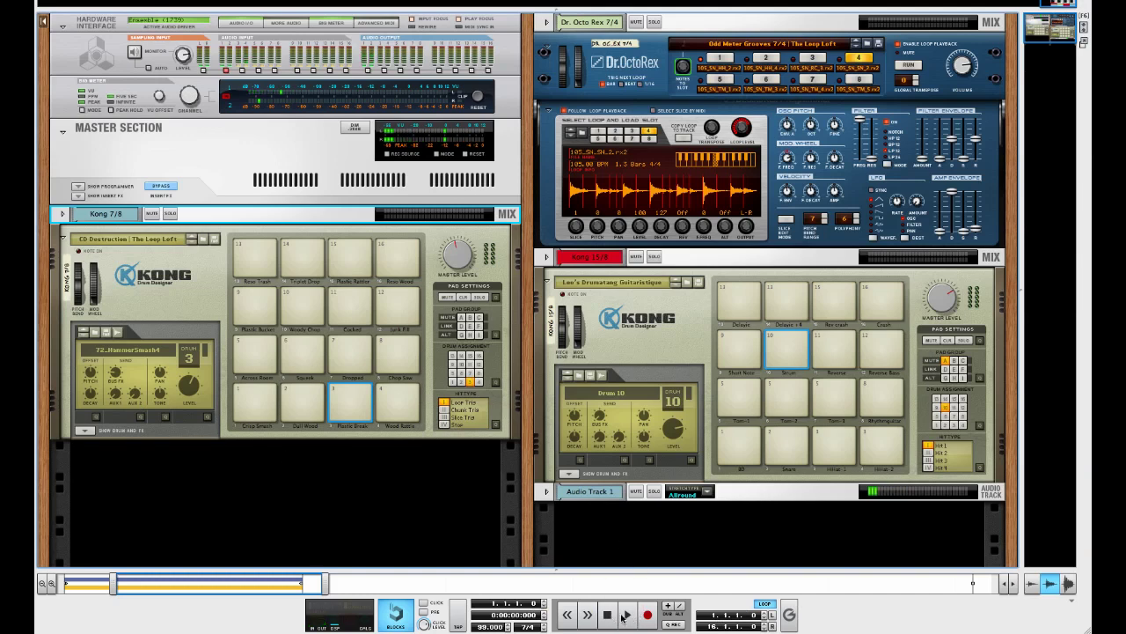
click(626, 615)
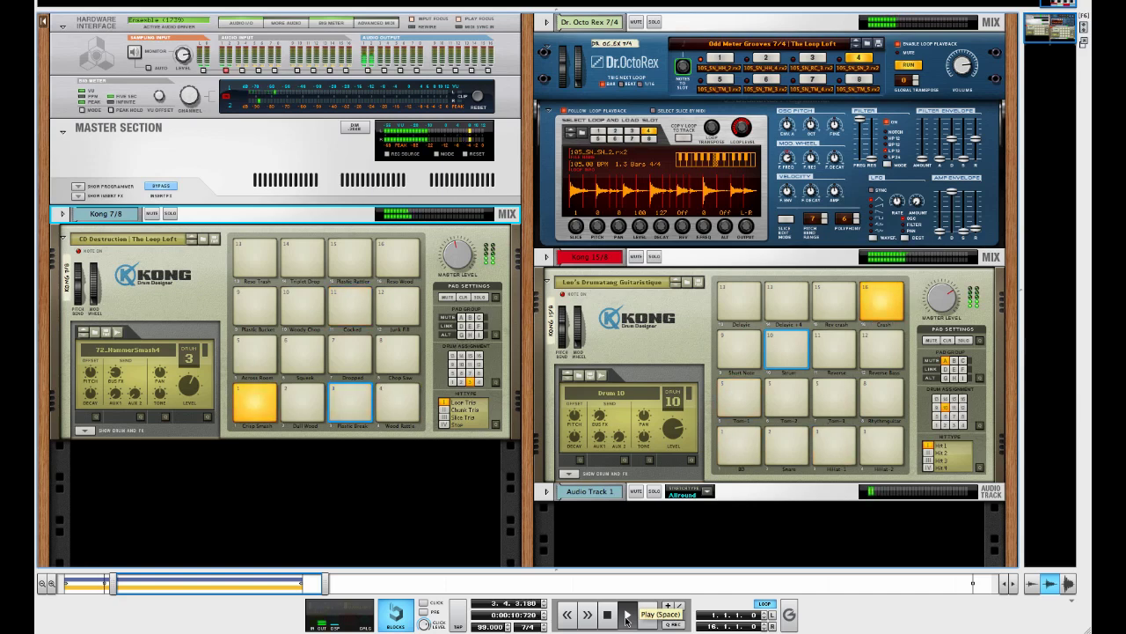
key(F5)
key(F7)
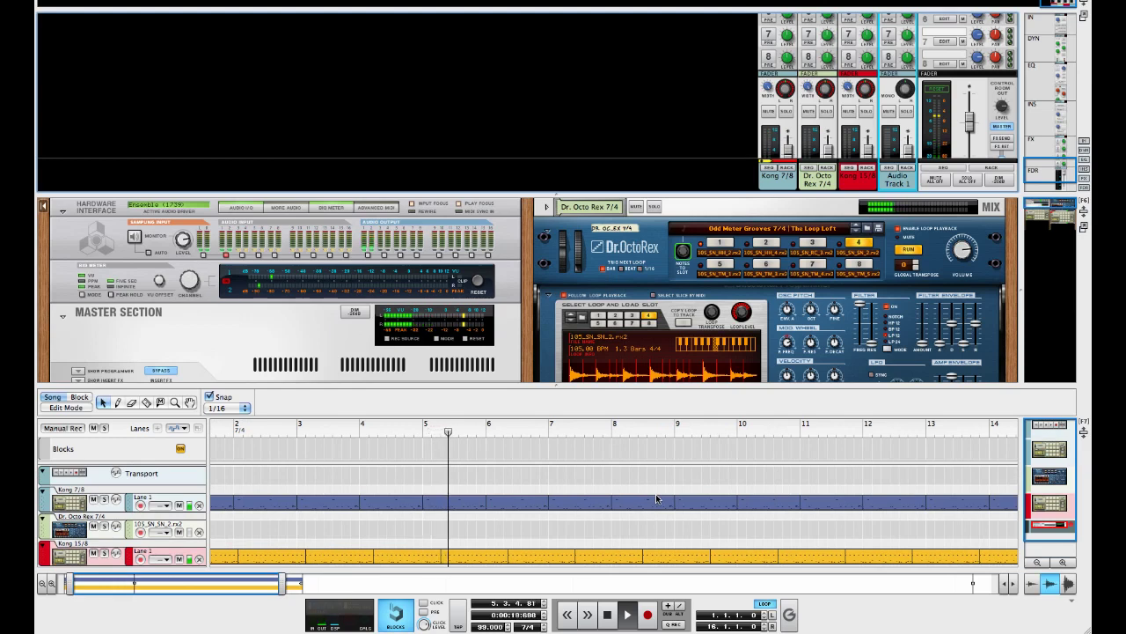
Let the song play through to bar 16, then stop the transport.
scroll(656, 494, down, 1)
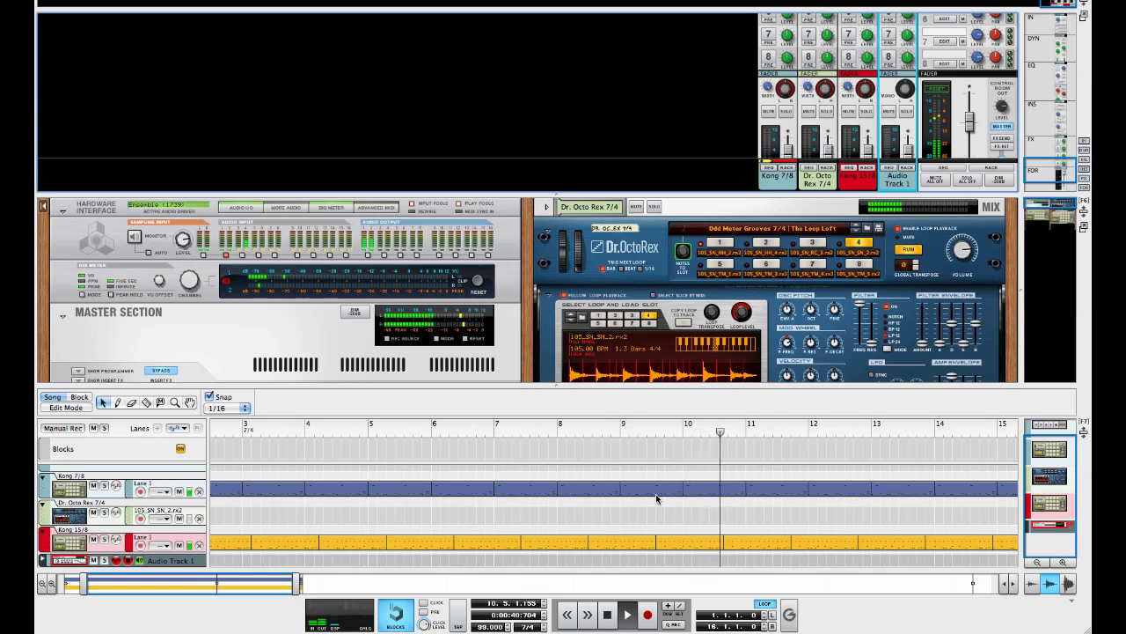
scroll(655, 499, right, 5)
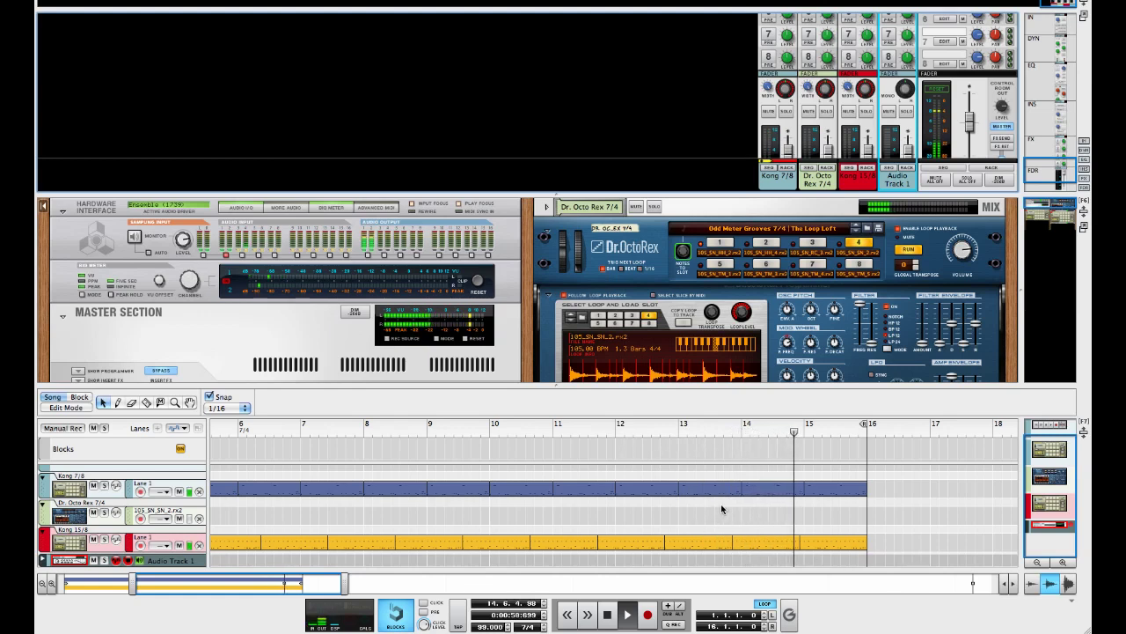
click(608, 615)
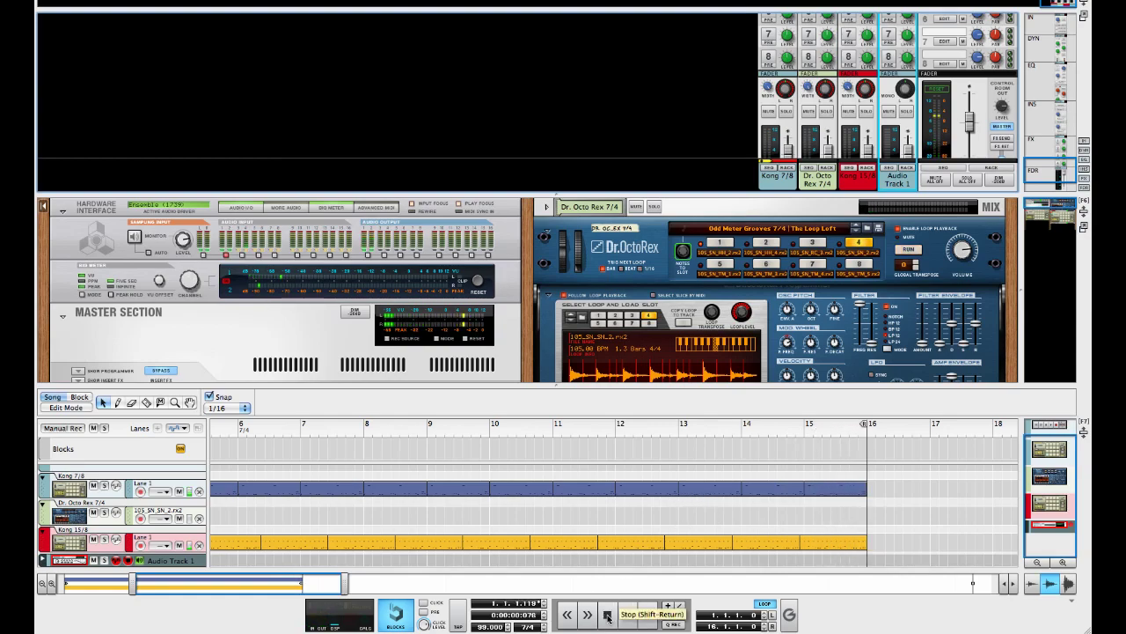